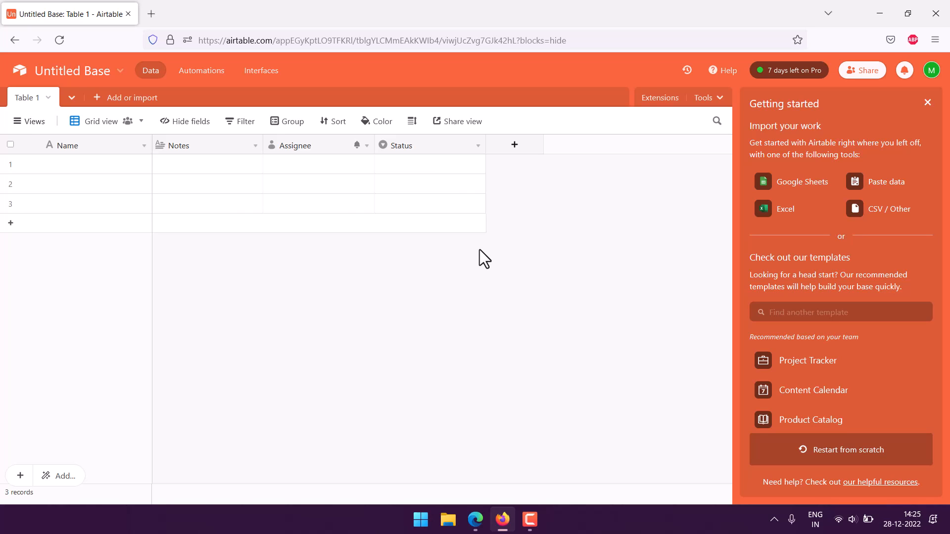
Delete the Status, Assignee and Notes fields from Table 1
click(478, 146)
scroll(452, 269, down, 1)
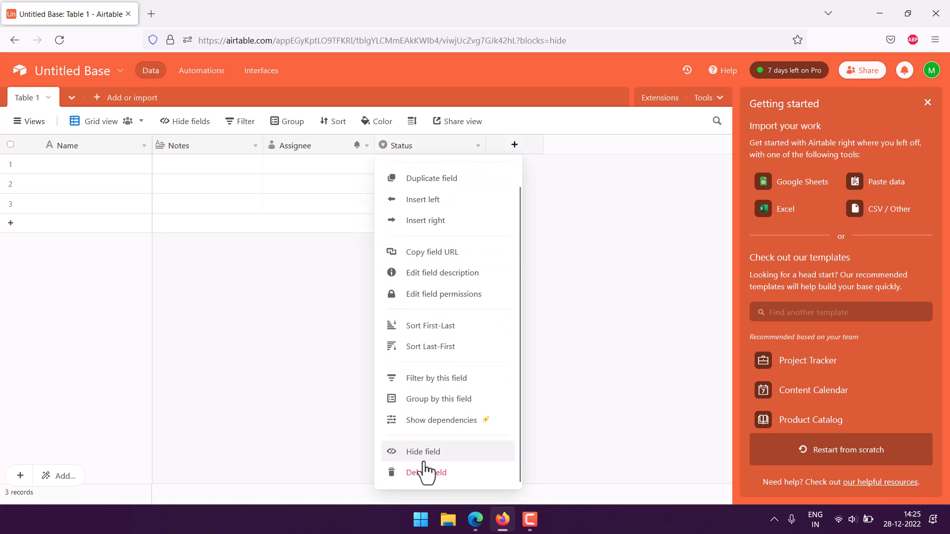
click(430, 479)
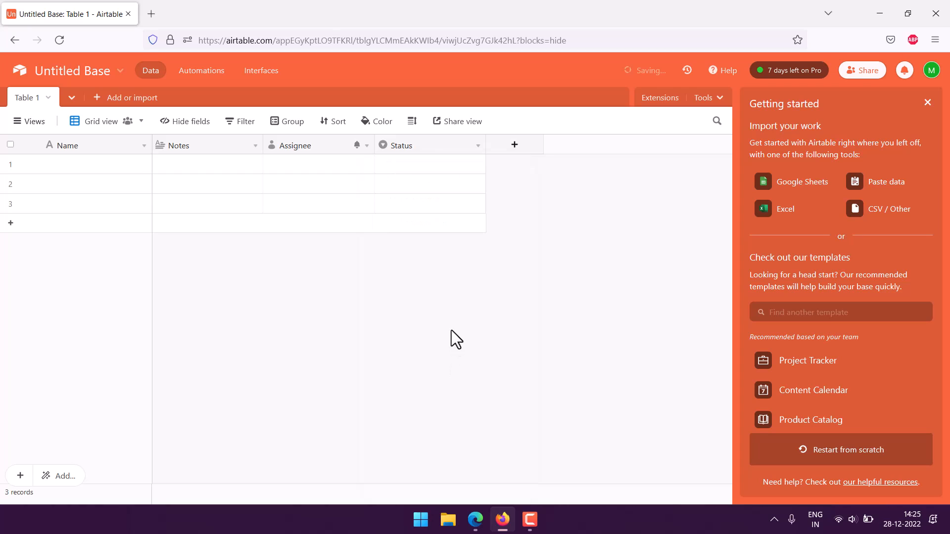
click(366, 146)
scroll(317, 445, down, 1)
click(307, 472)
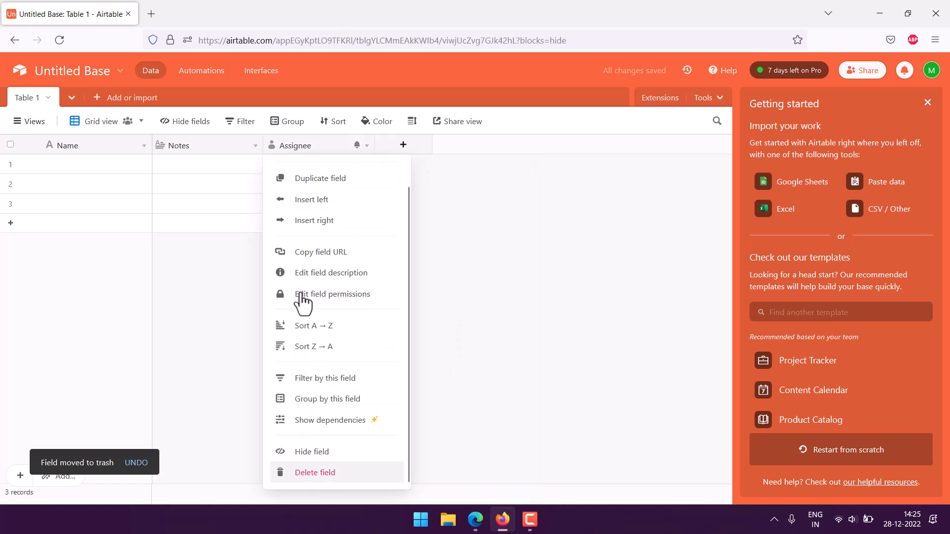
click(256, 146)
scroll(254, 424, down, 1)
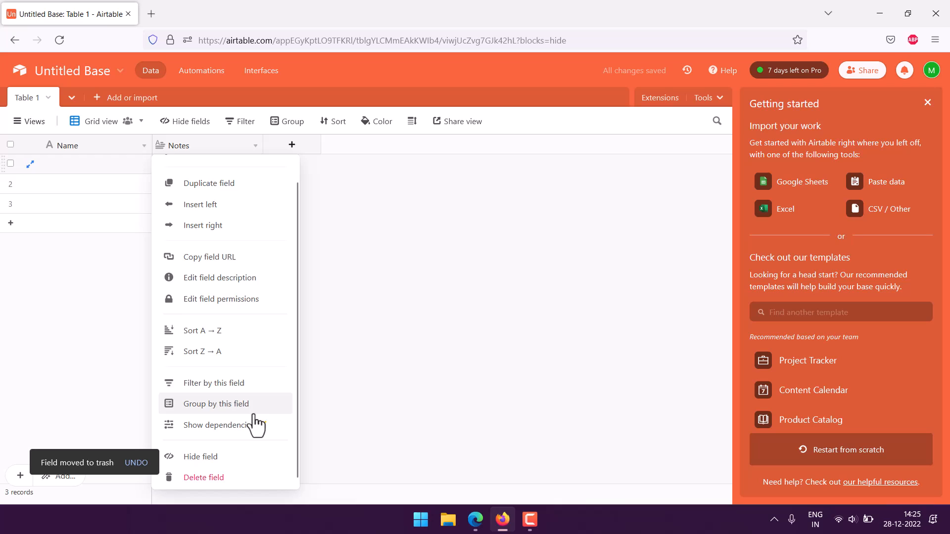
click(220, 479)
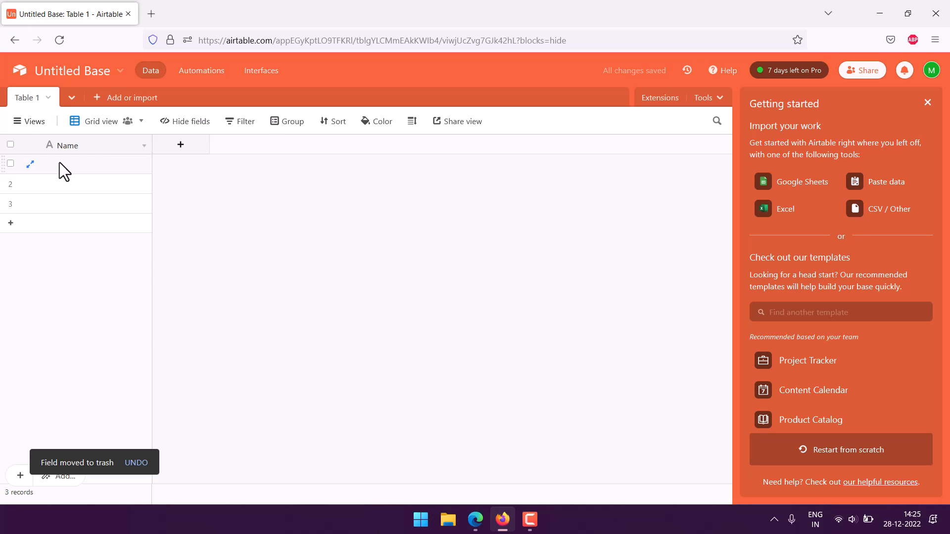
Convert the Name primary field to an Autonumber field renamed No, and narrow its column
click(144, 146)
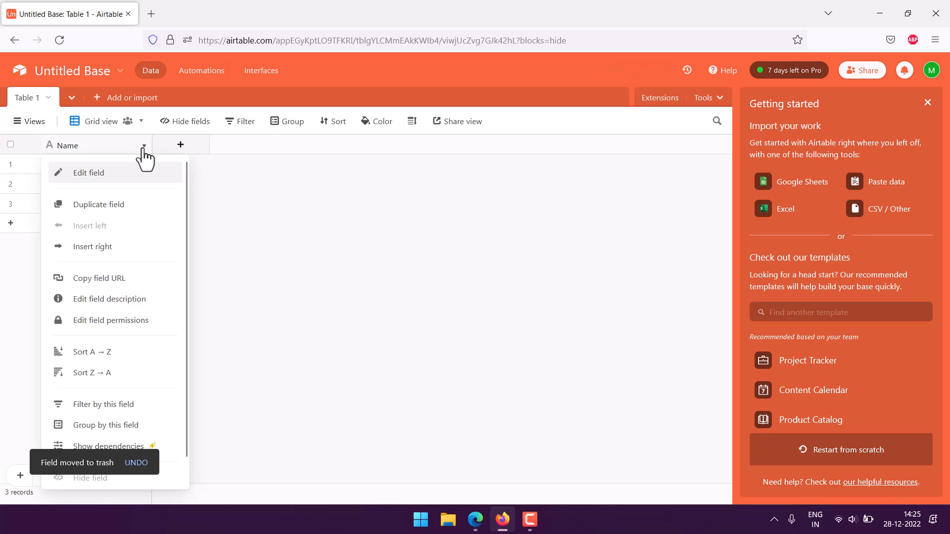
scroll(95, 276, down, 1)
scroll(94, 215, up, 1)
click(93, 174)
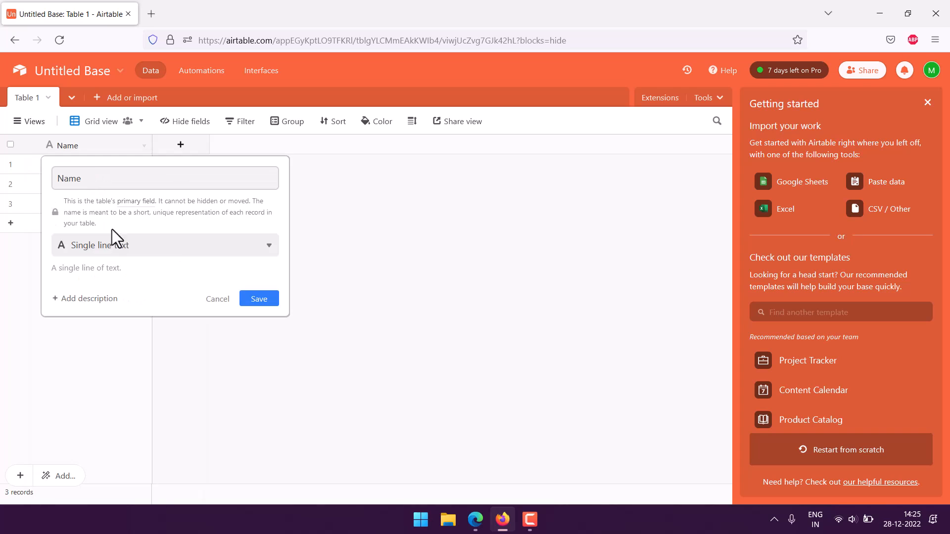
click(123, 246)
scroll(138, 275, down, 5)
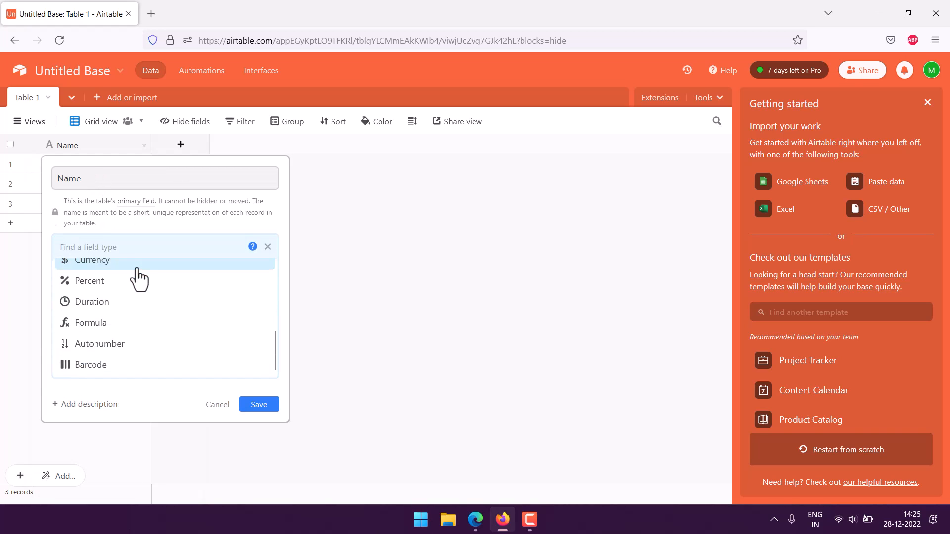
click(106, 352)
click(99, 179)
drag(99, 179, 63, 178)
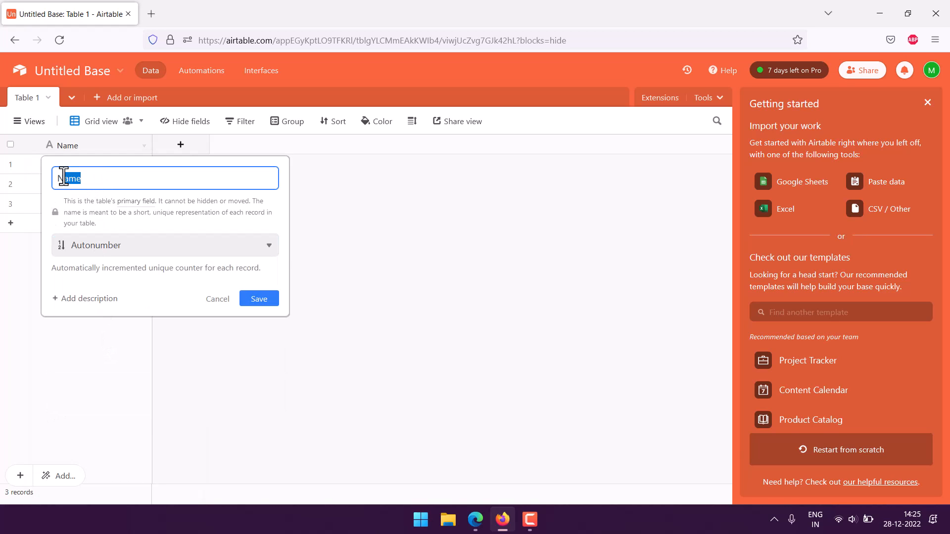
text(o)
click(261, 298)
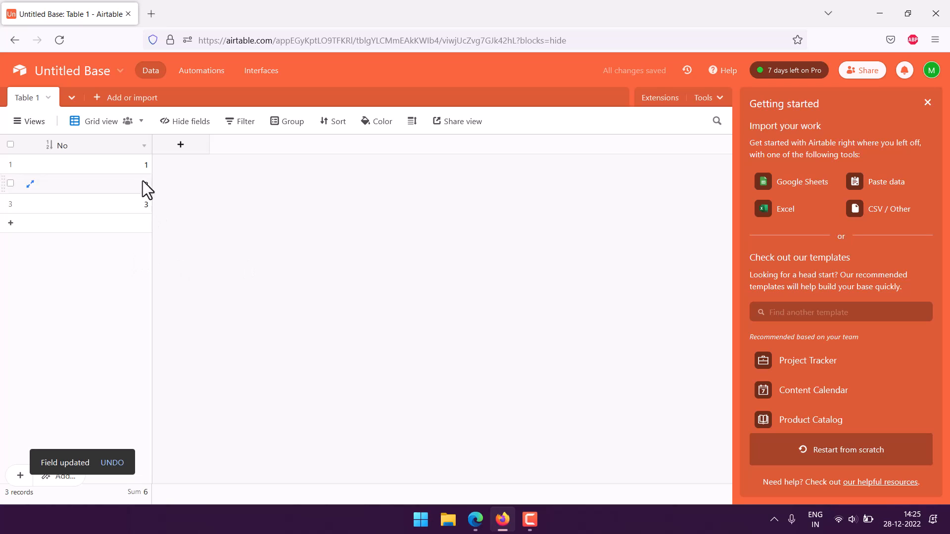
drag(151, 143, 83, 143)
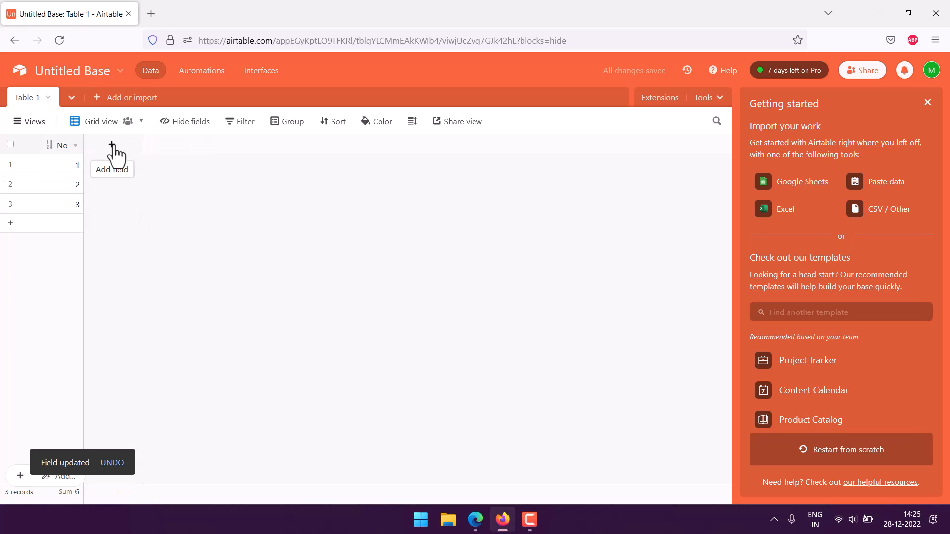
Add a Date-type field named Date using the Friendly date format
click(112, 146)
scroll(151, 262, down, 2)
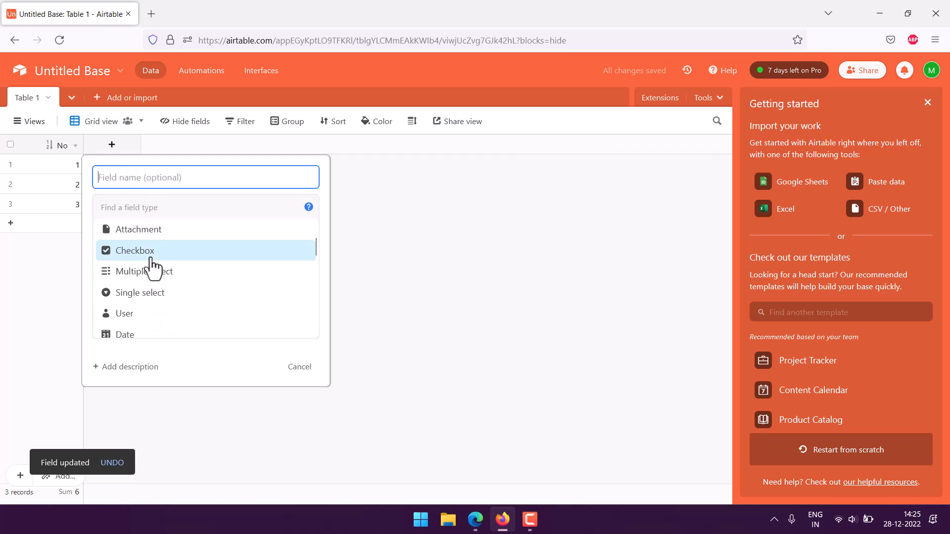
scroll(149, 267, down, 2)
click(132, 272)
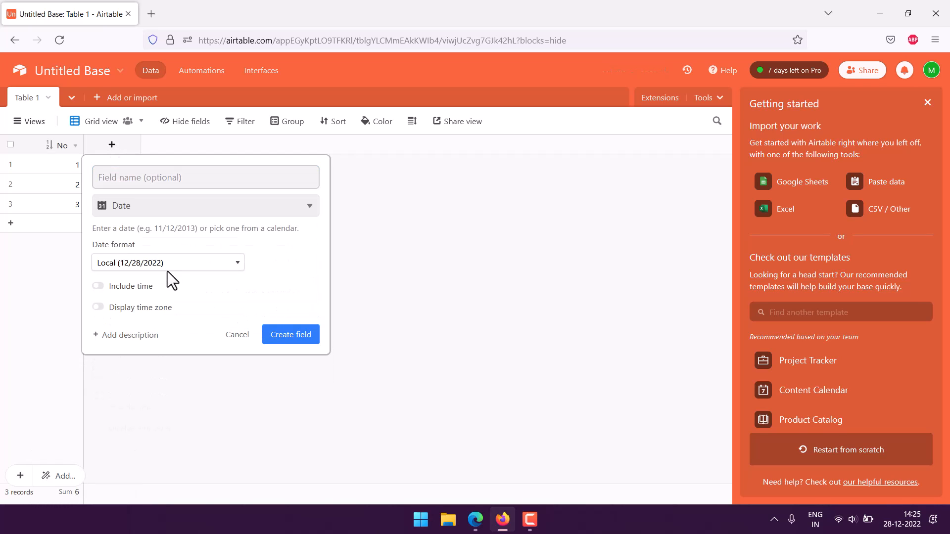
click(137, 182)
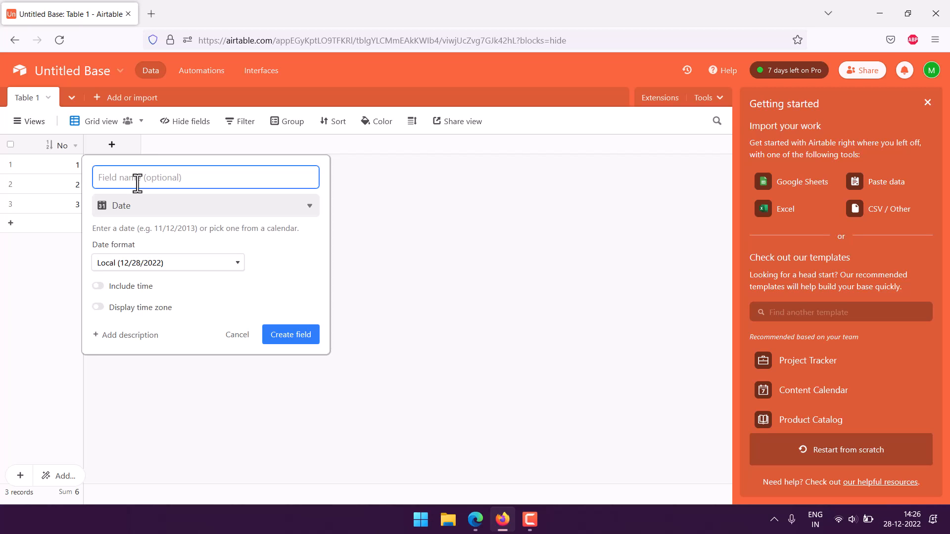
text(Date)
click(151, 263)
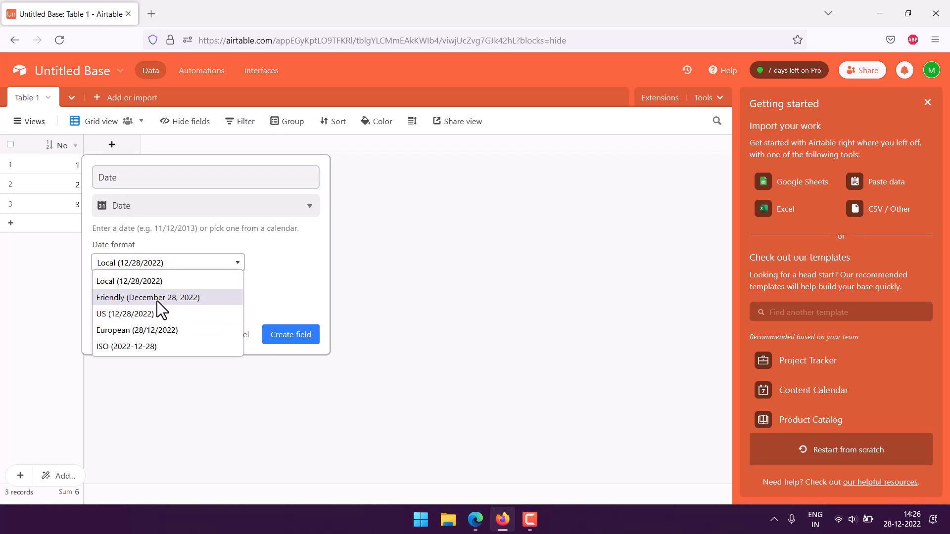
click(124, 298)
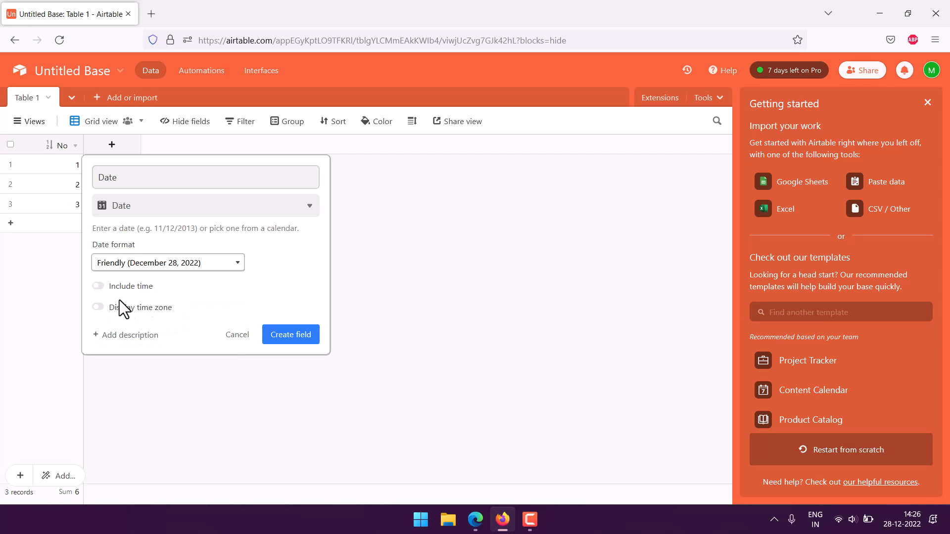
click(273, 335)
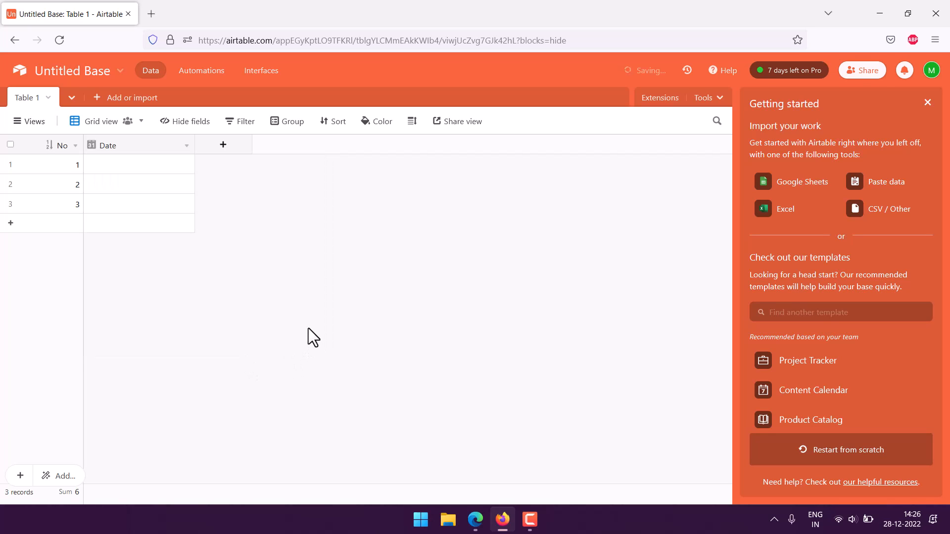
Add a single line text field named Name
click(228, 147)
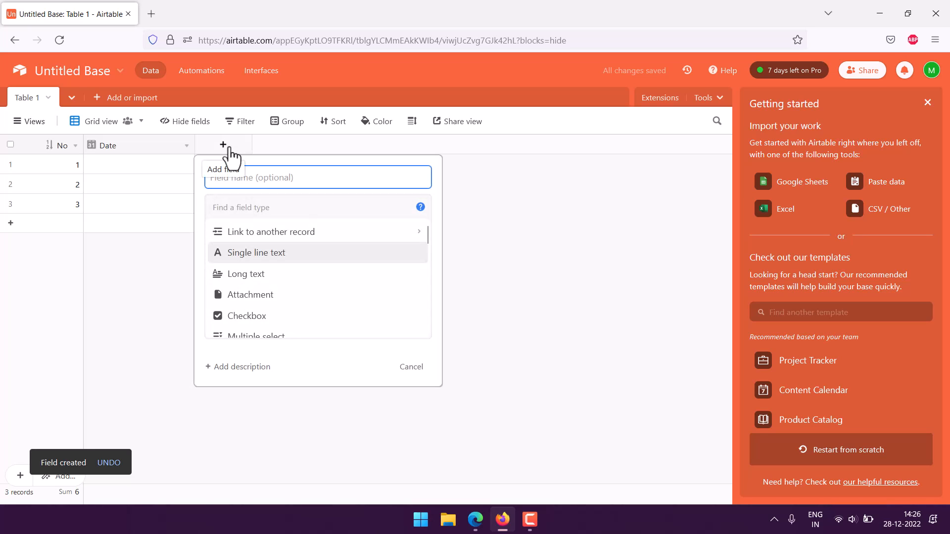
click(250, 254)
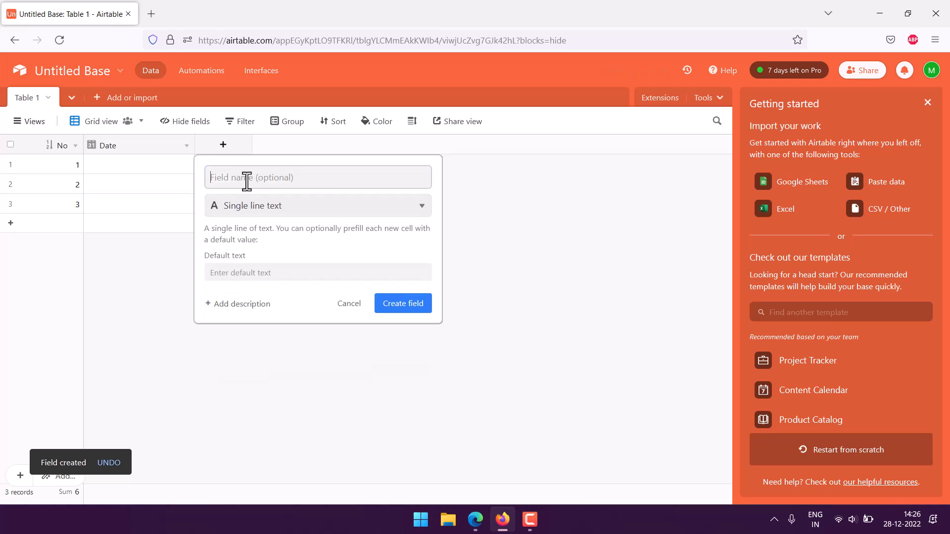
click(246, 181)
text(Name)
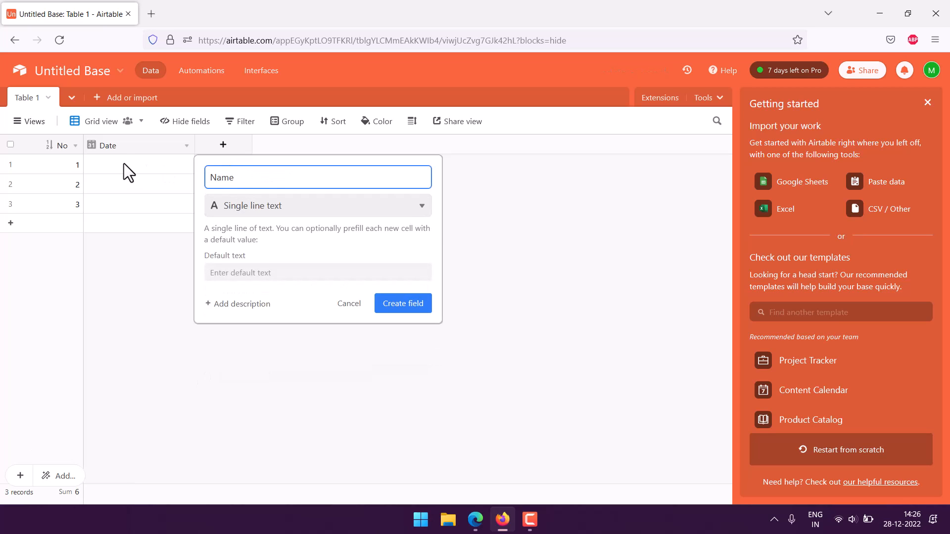
click(421, 307)
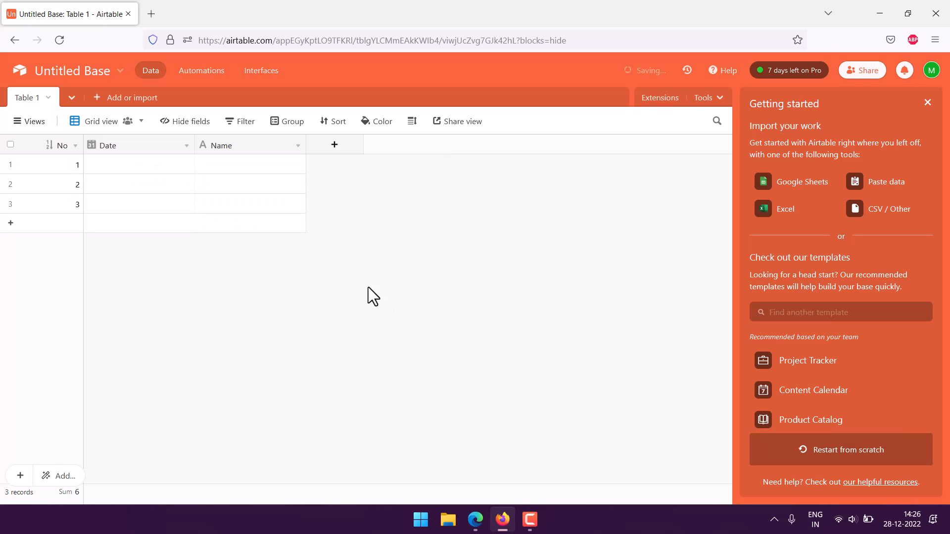
Add a Phone number field named Phone after Name
click(335, 144)
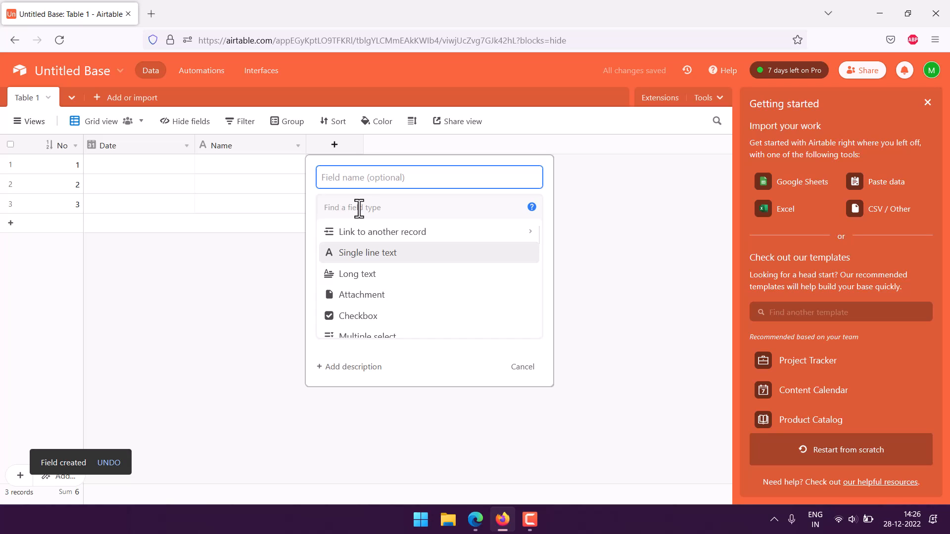
text(Phone)
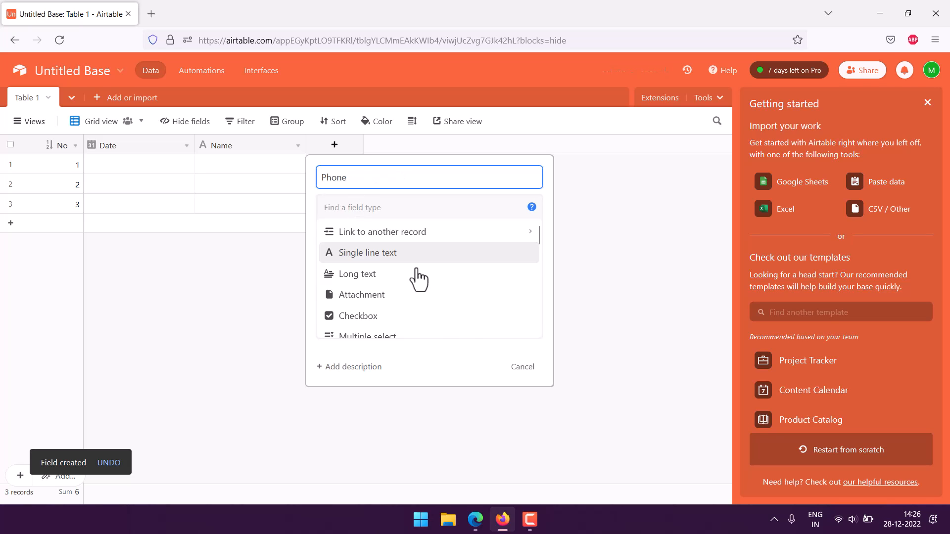
scroll(471, 297, down, 3)
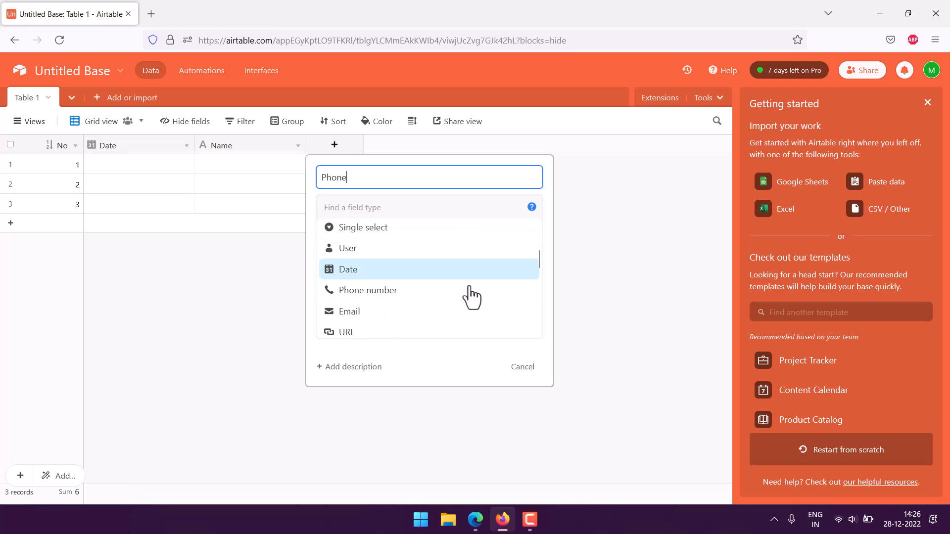
click(410, 291)
click(529, 269)
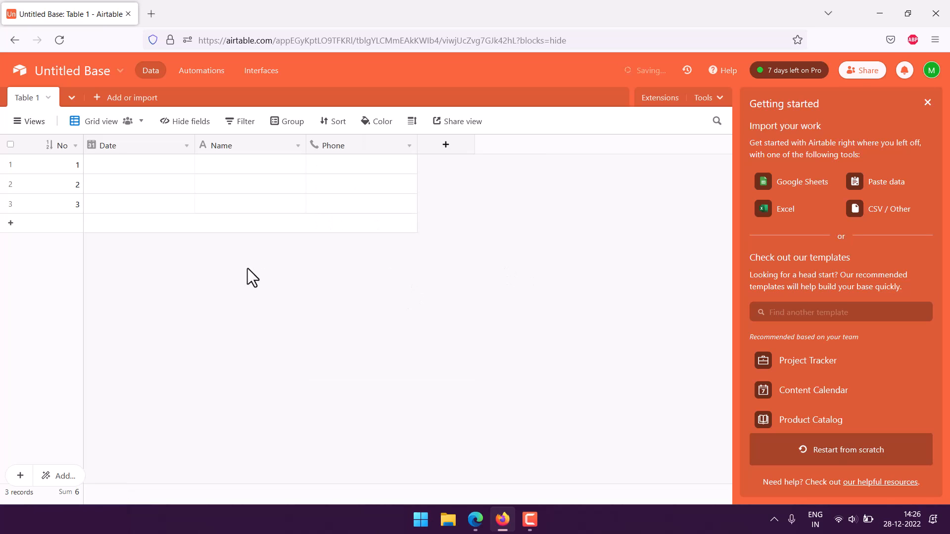
Create an Email-type field named Email after the Phone column
click(446, 149)
scroll(527, 262, down, 2)
scroll(527, 263, down, 4)
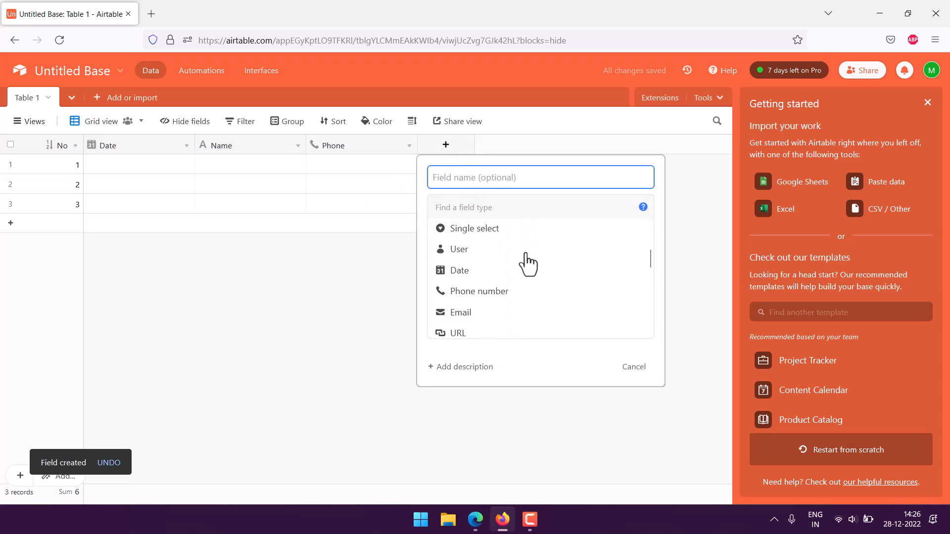
click(472, 248)
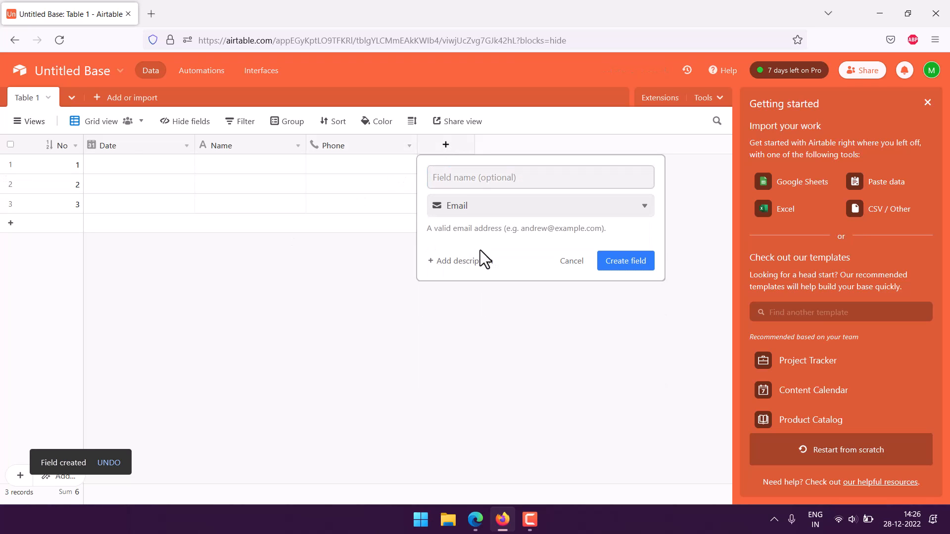
click(469, 179)
text(Email)
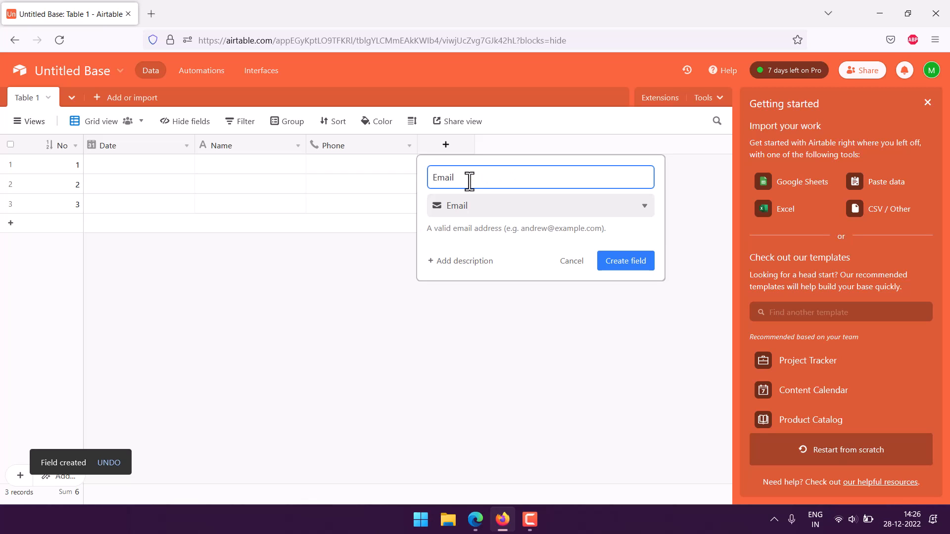
click(630, 265)
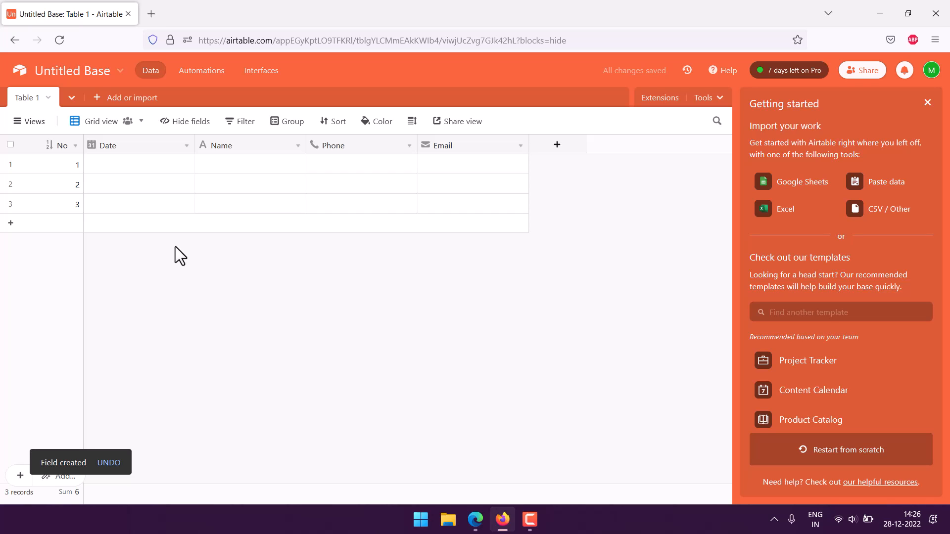
Replace the Untitled Base name with 'Interview Scheduler'
click(64, 74)
drag(111, 108, 22, 106)
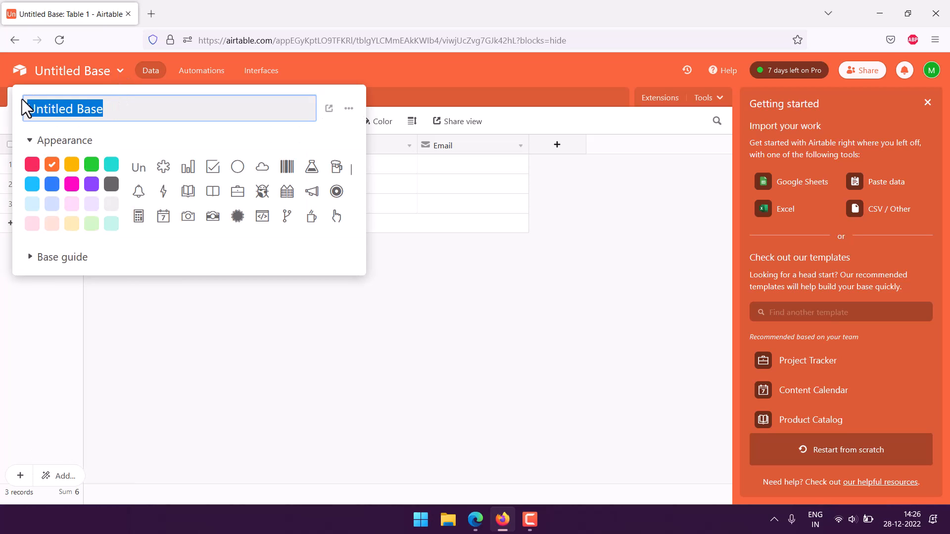
text(Interview)
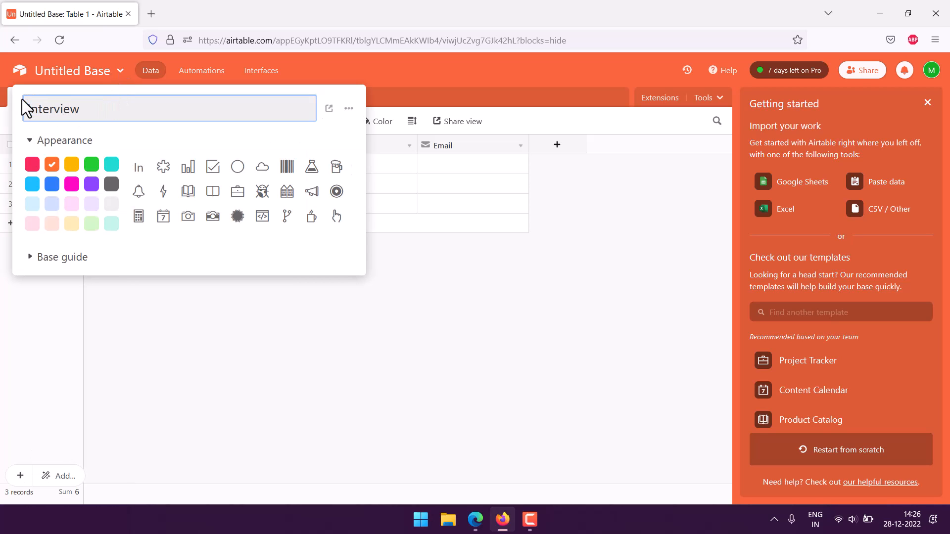
text( Scheduler)
click(246, 322)
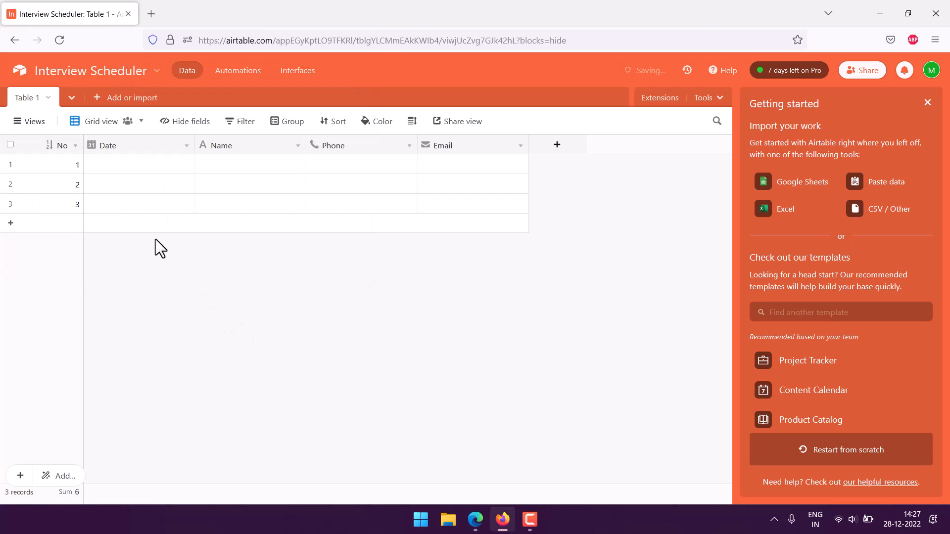
Create a personal Form view called 'Interview Schedule Tracker' for Table 1
click(20, 128)
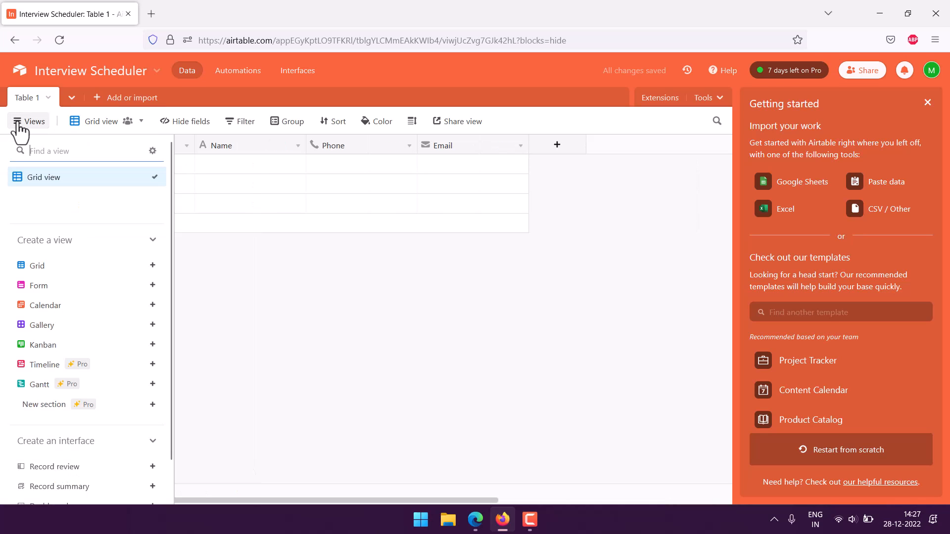
mouse_move(55, 297)
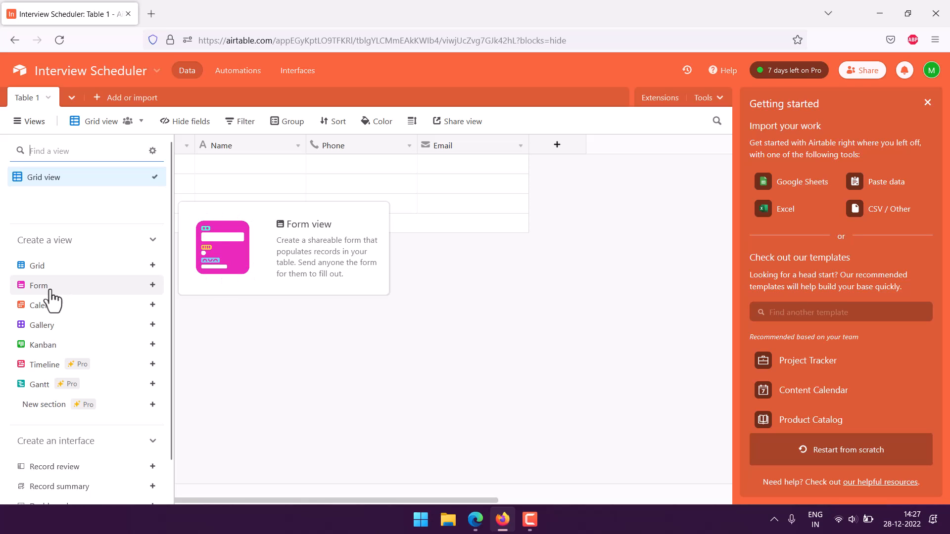
click(50, 292)
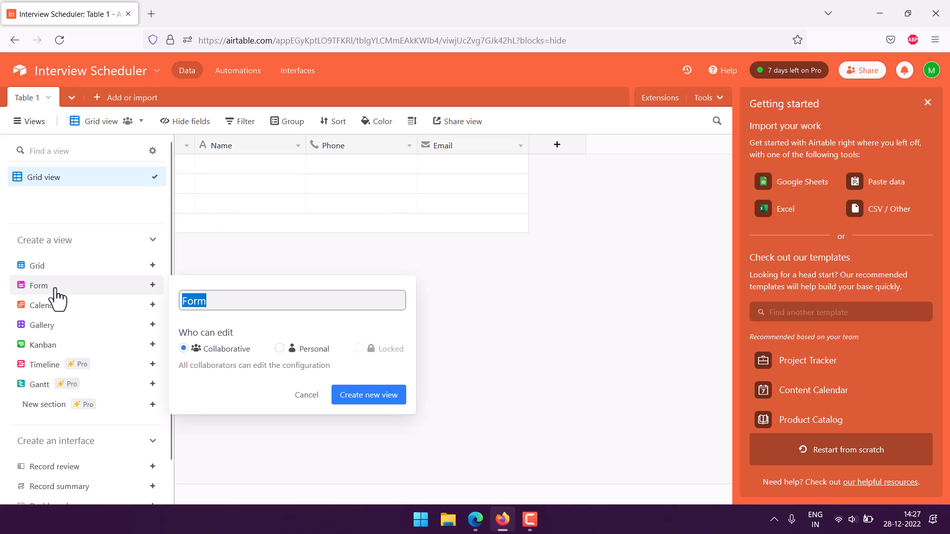
click(315, 350)
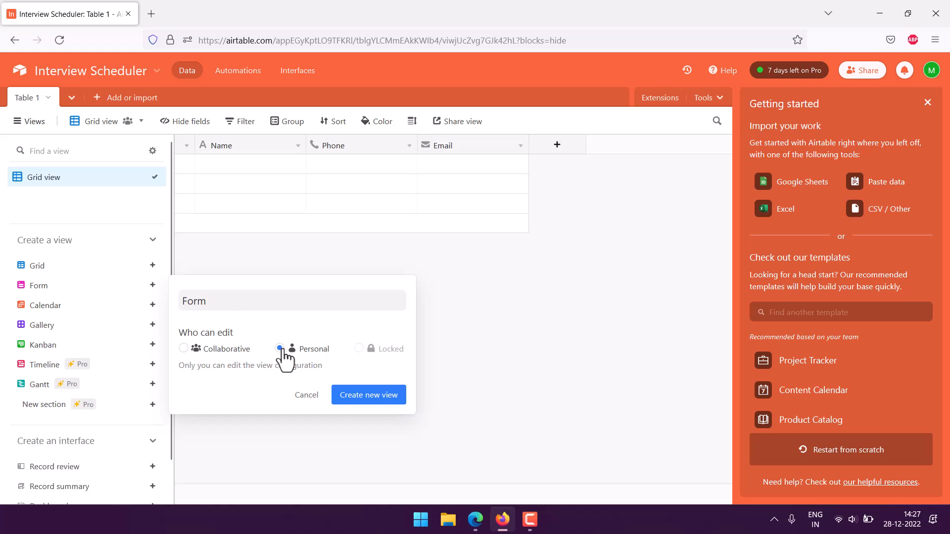
click(226, 307)
mouse_move(164, 308)
text(Interview Schedule)
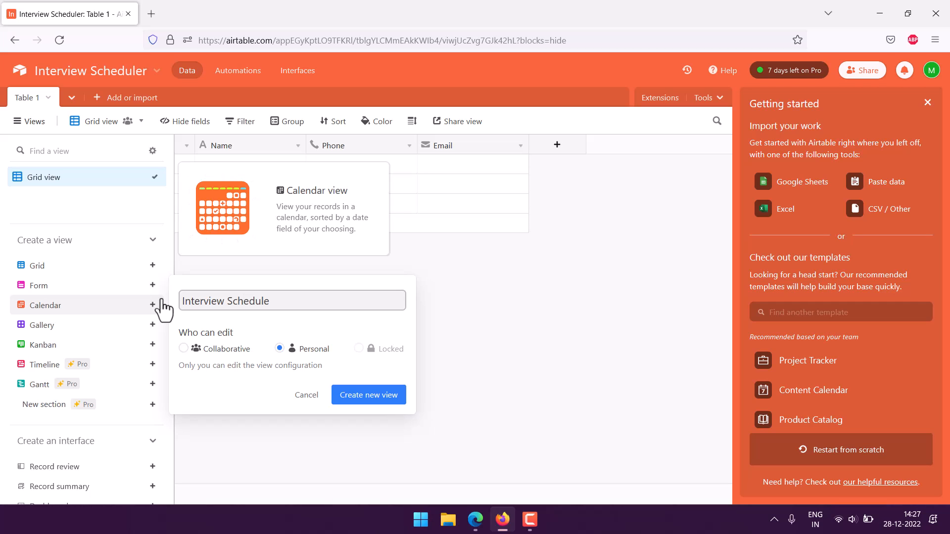
text( Tracker)
click(394, 400)
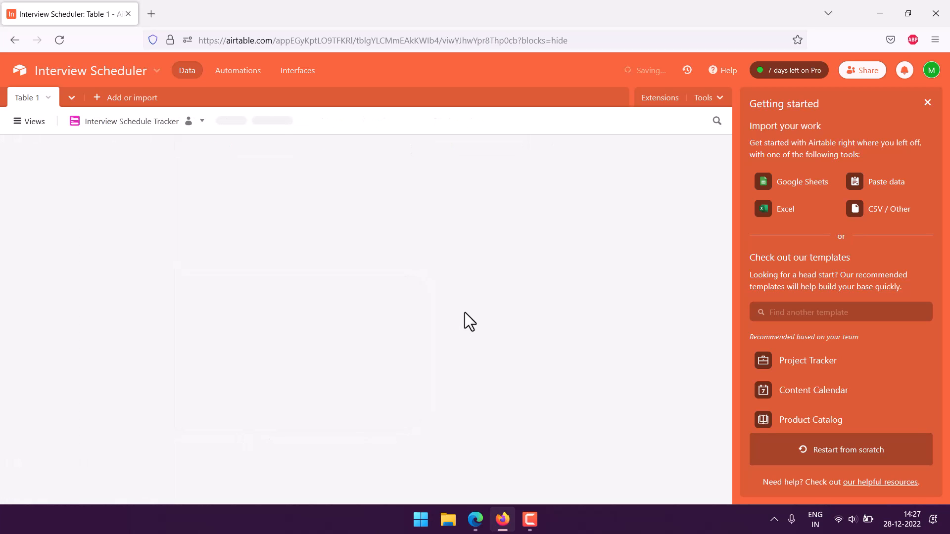
Set the form description to 'Schedule your Interview here!' and review its questions
click(358, 333)
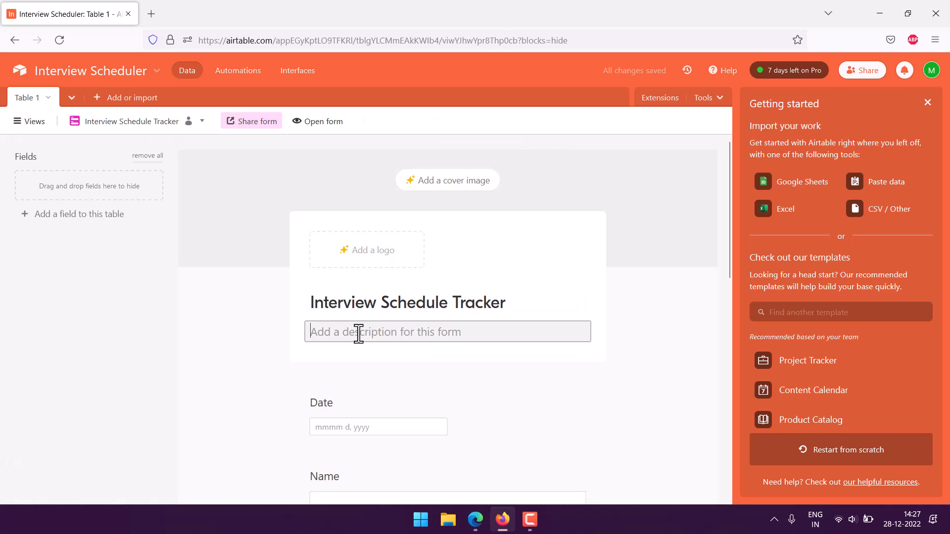
text(Schedule)
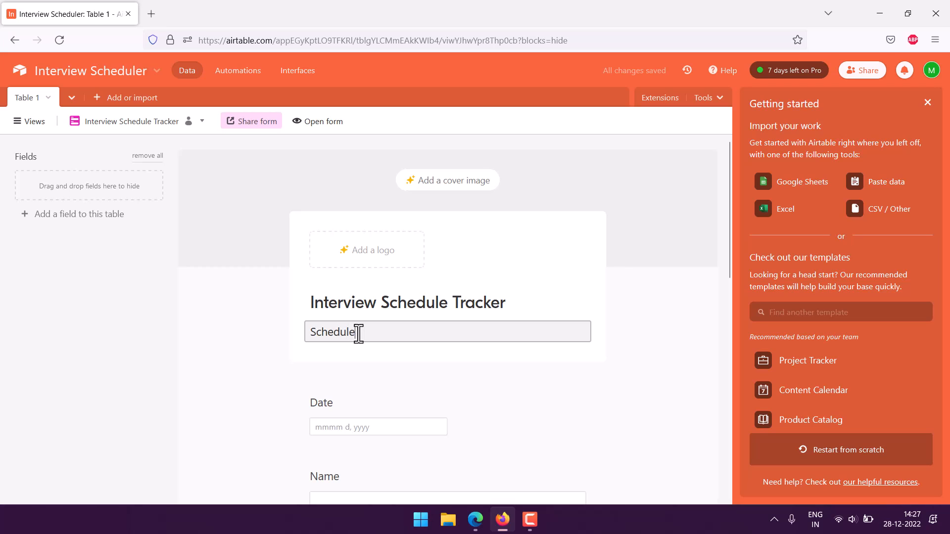
text( your Interview here!)
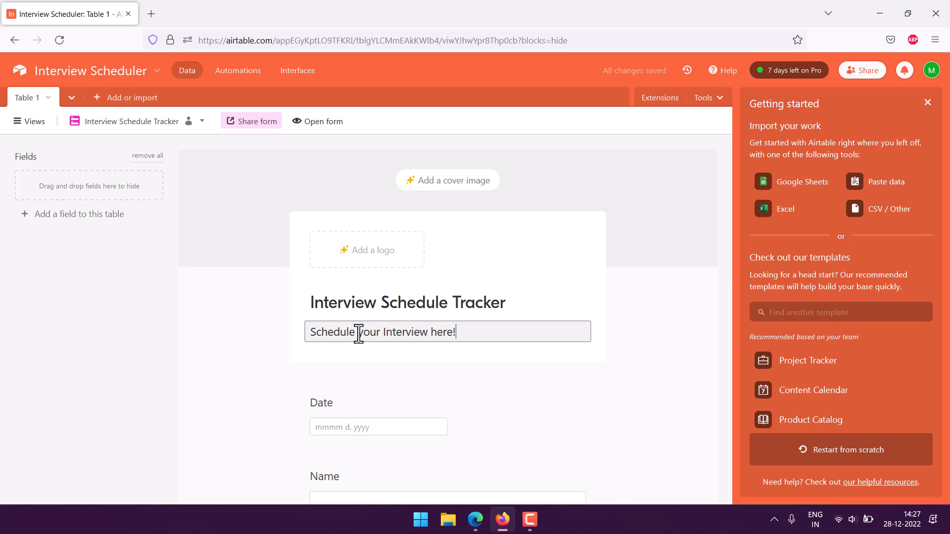
scroll(342, 358, down, 3)
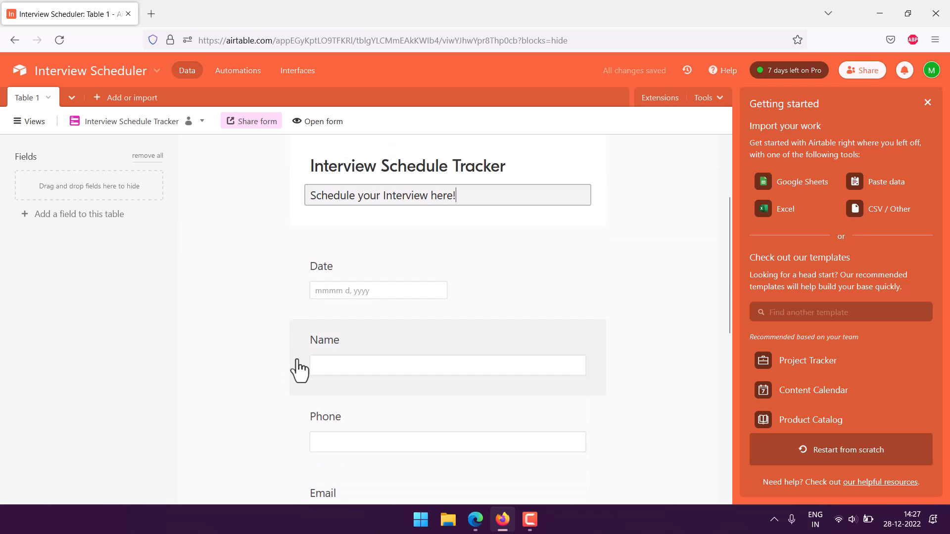
scroll(299, 370, down, 3)
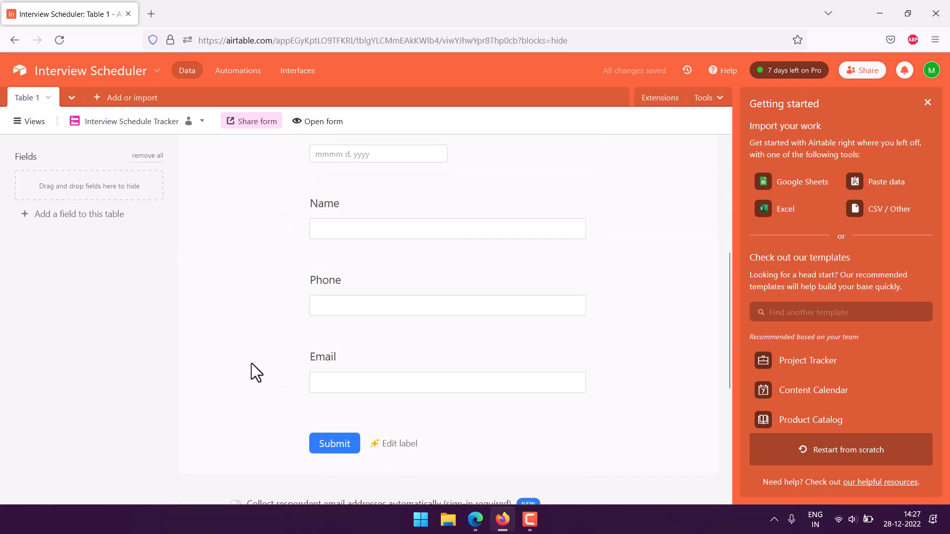
click(317, 123)
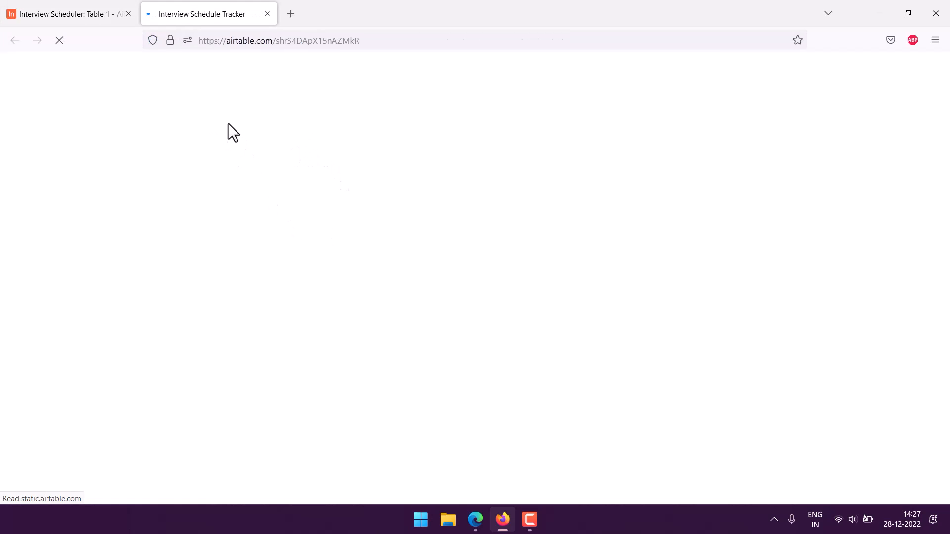
On the public form page, pick December 29, 2022 as the interview date
click(98, 17)
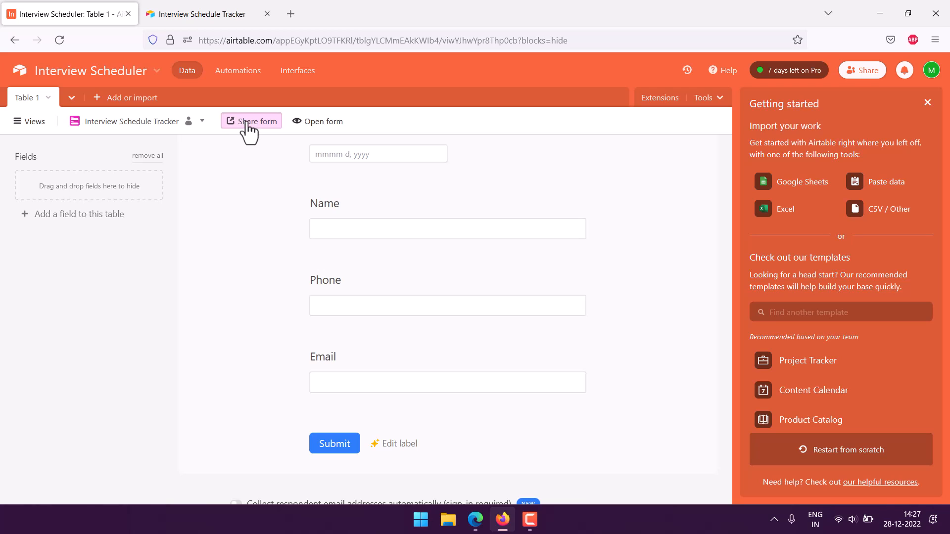
click(201, 21)
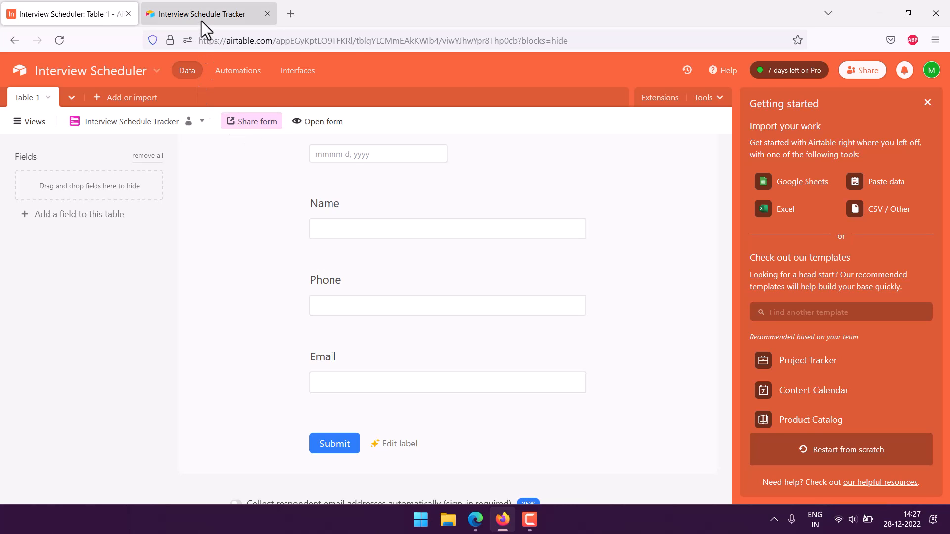
click(339, 201)
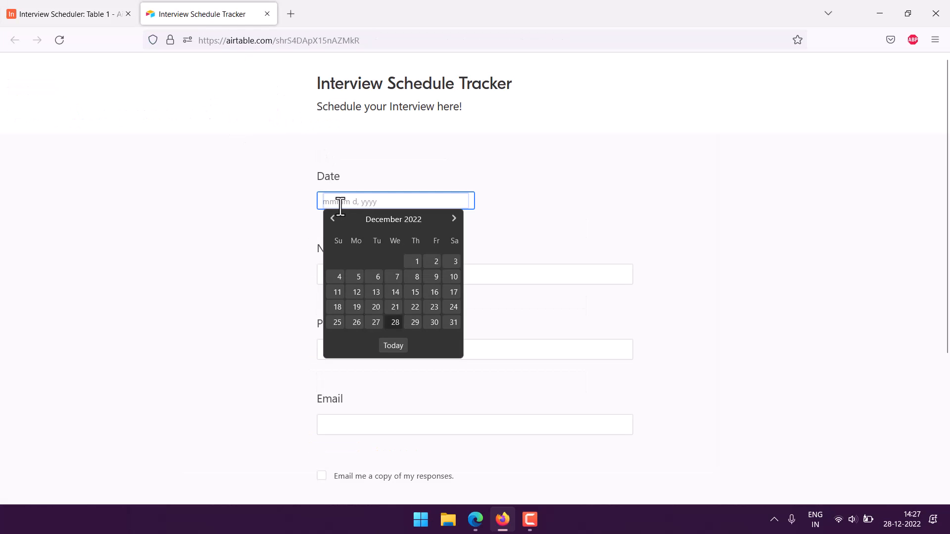
click(413, 323)
Enter the applicant's name, phone number and e-mail address, then submit the form
click(355, 277)
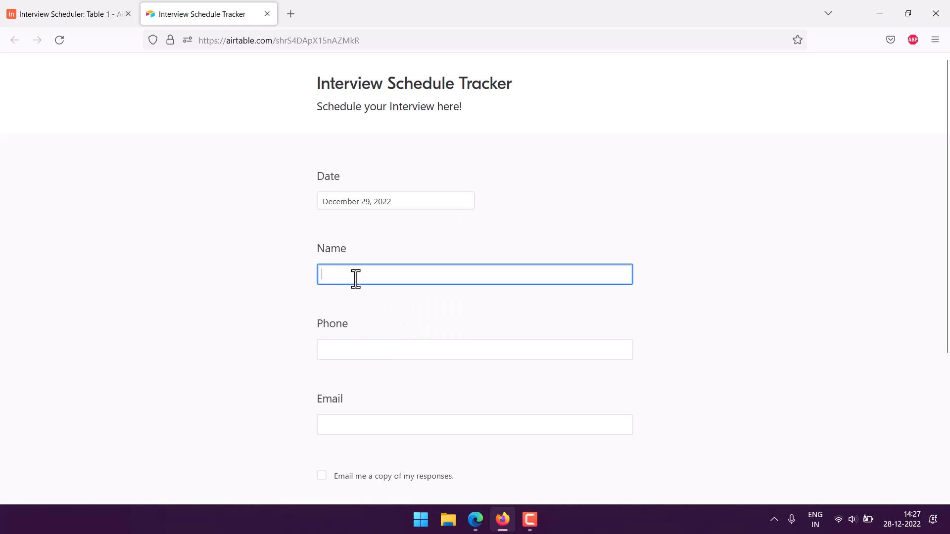
text(Jonah)
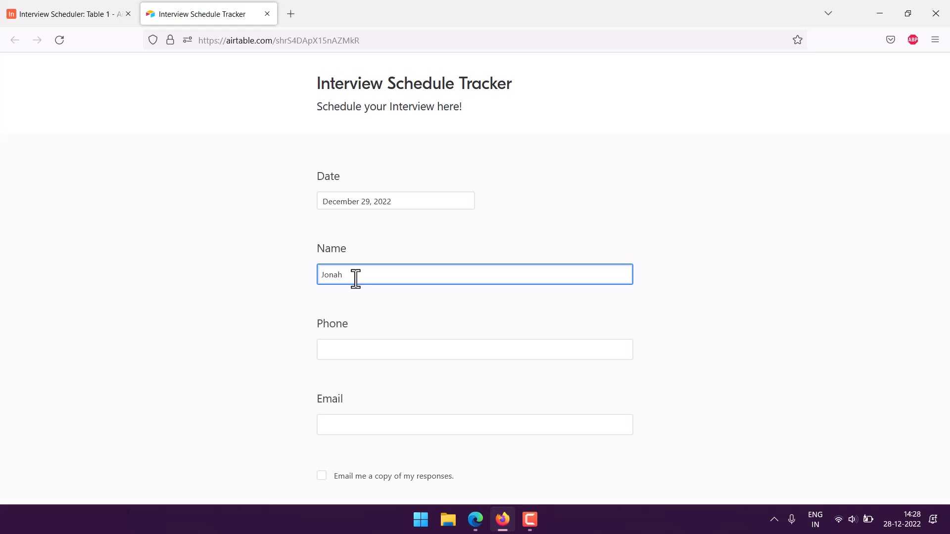
click(354, 352)
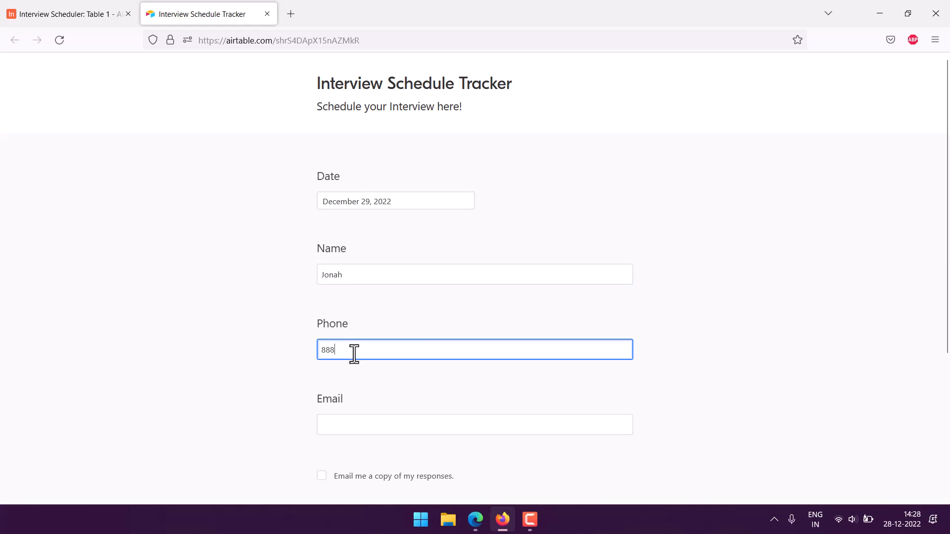
click(355, 426)
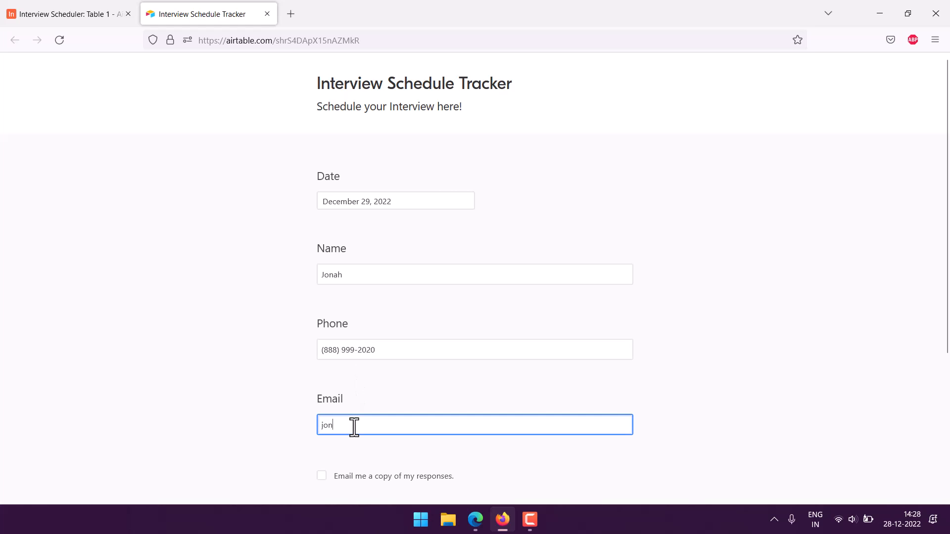
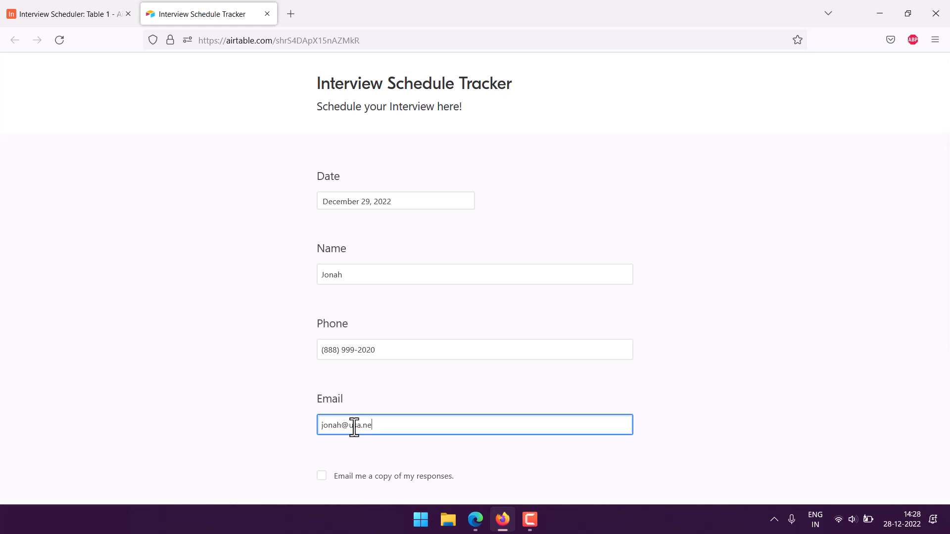
scroll(138, 153, down, 2)
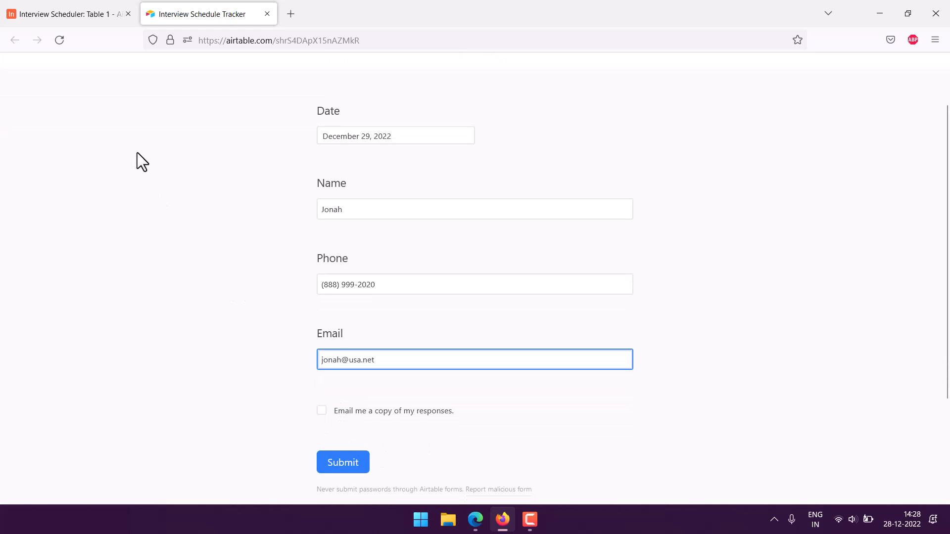
click(322, 456)
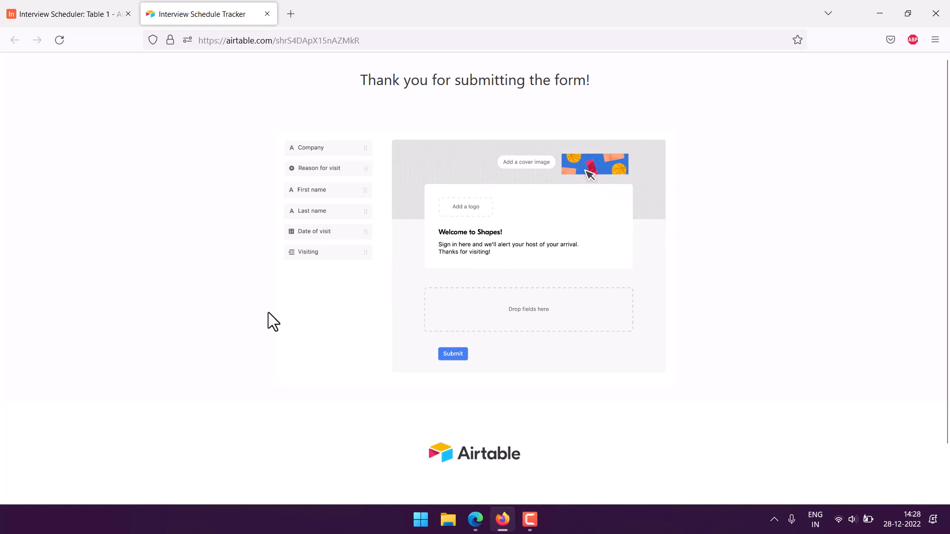
Close the public form tab and return to Grid view showing the new record 4
click(85, 14)
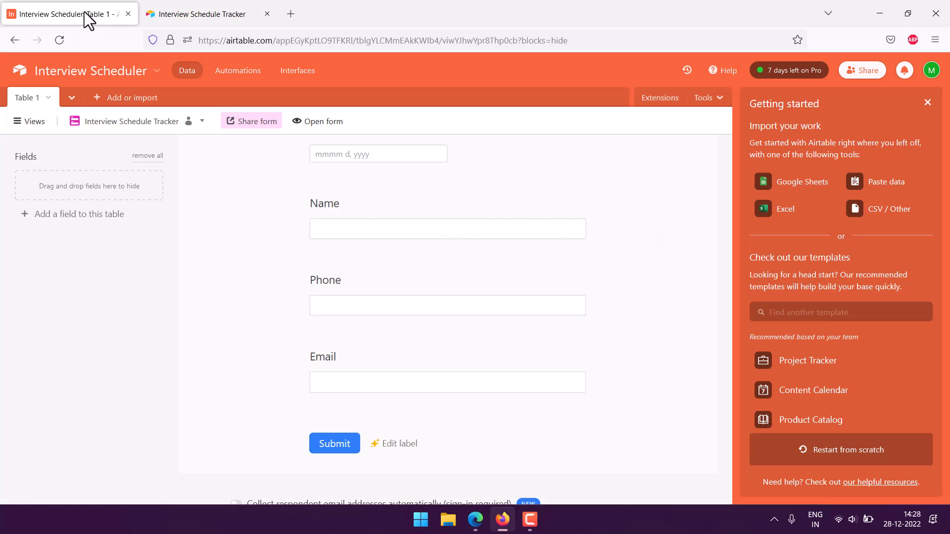
click(267, 14)
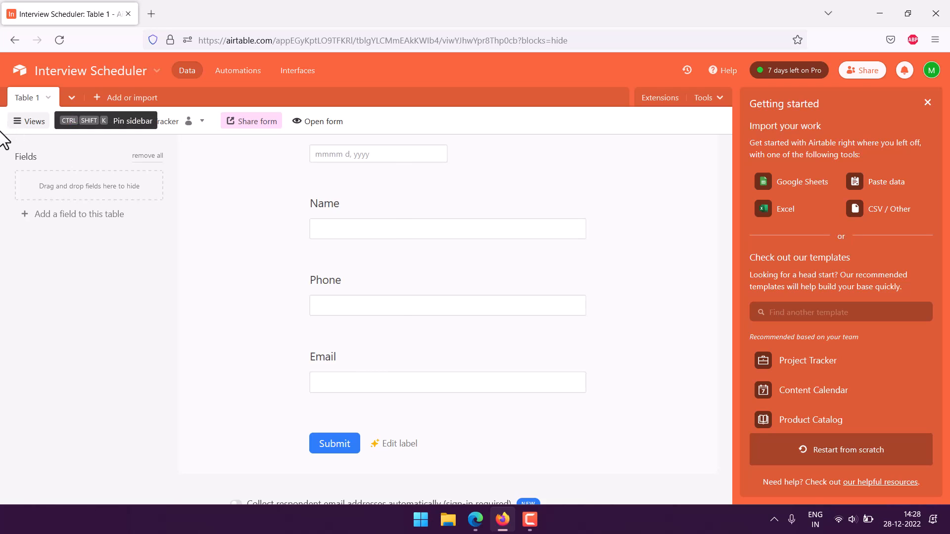
click(23, 122)
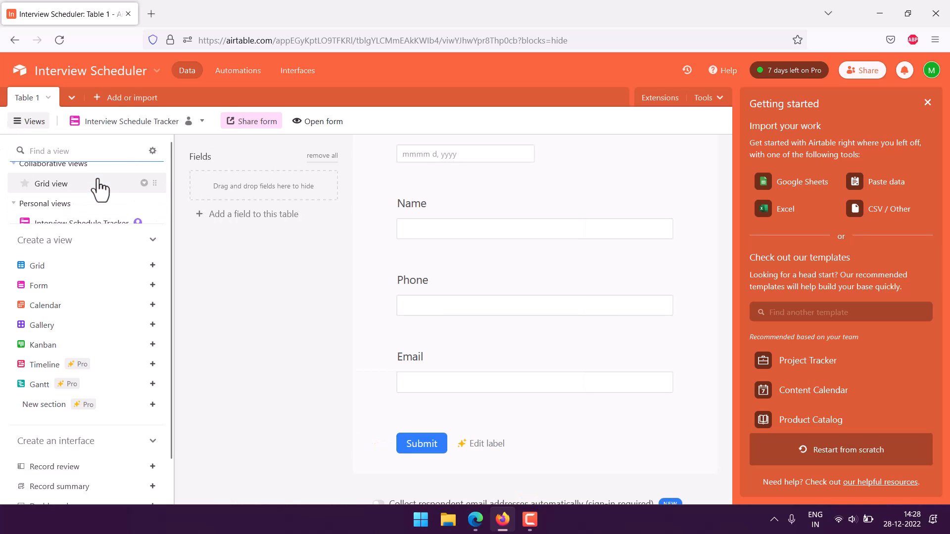
click(40, 186)
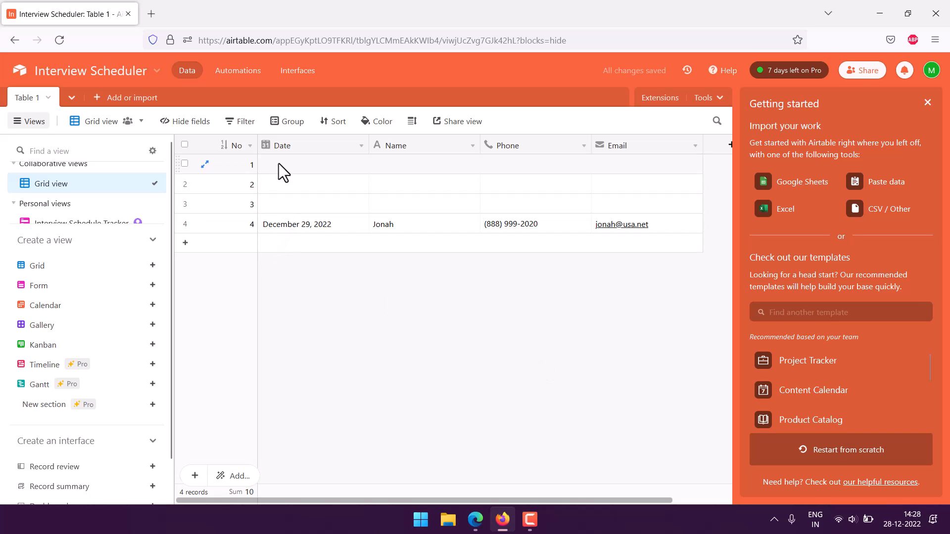
click(35, 122)
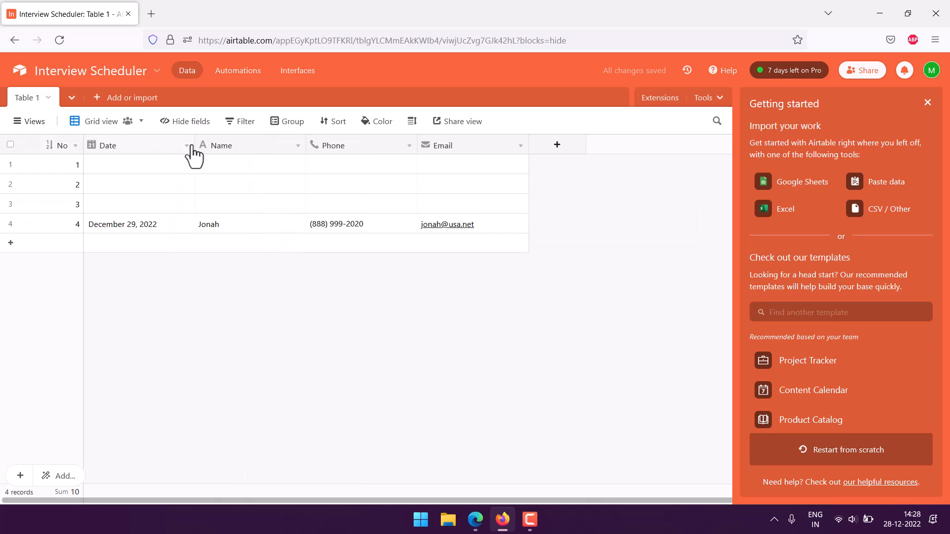